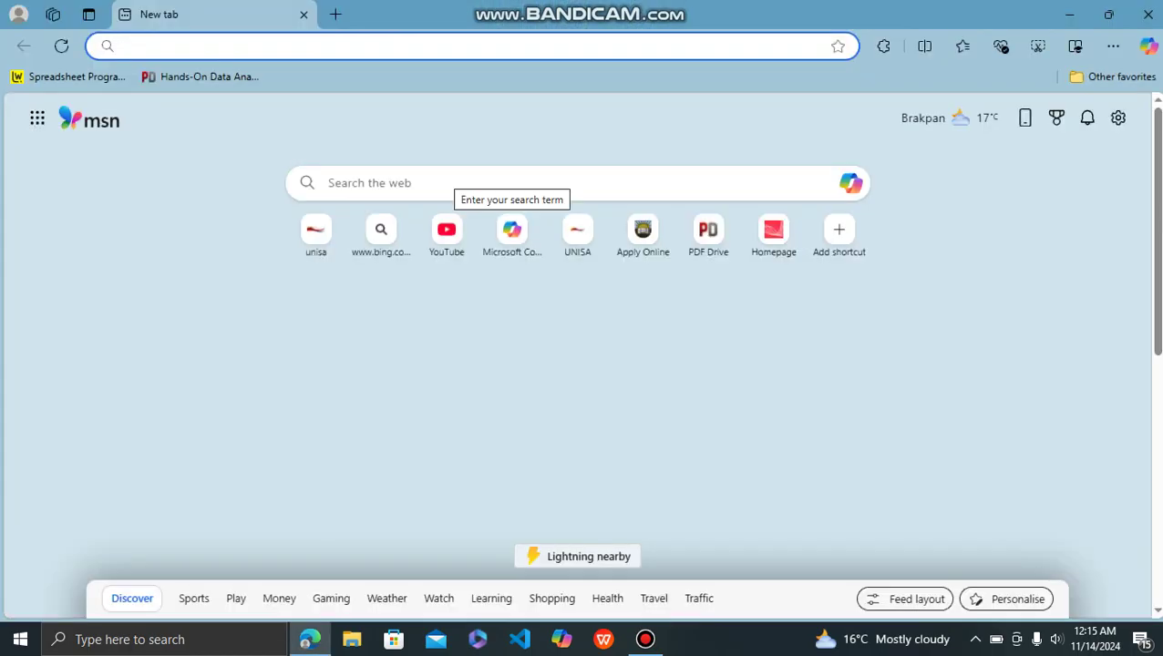
# - Search Bing for 'iris invigilation download' via the new tab suggestion and open the download page
pyautogui.click(453, 181)
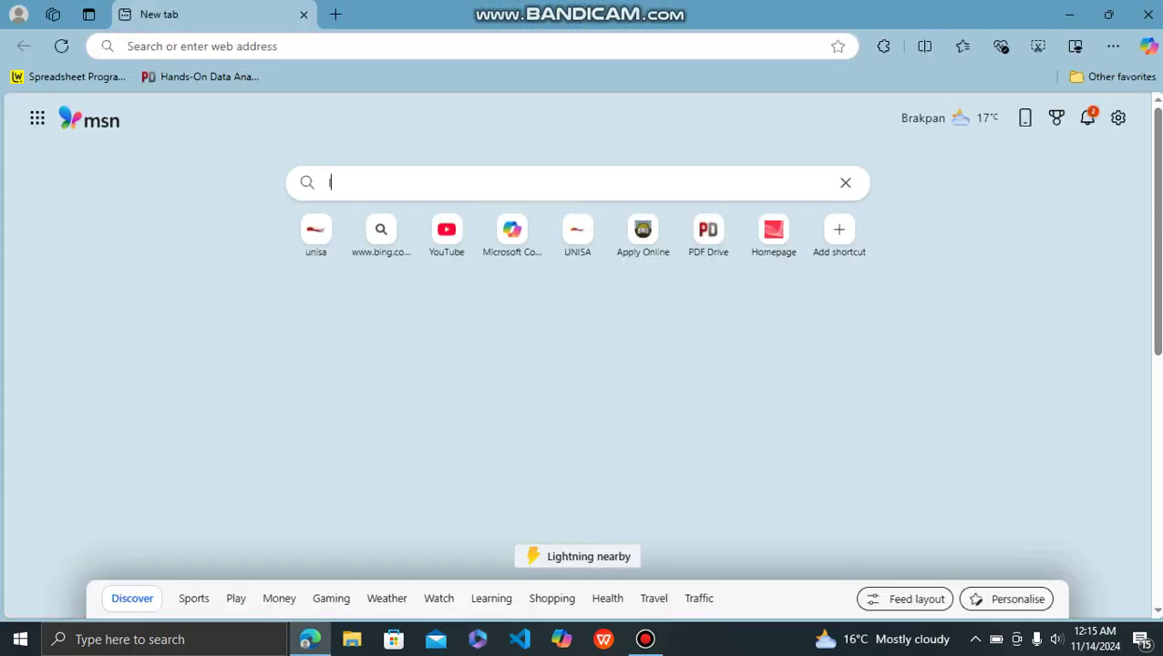
pyautogui.write('Ir')
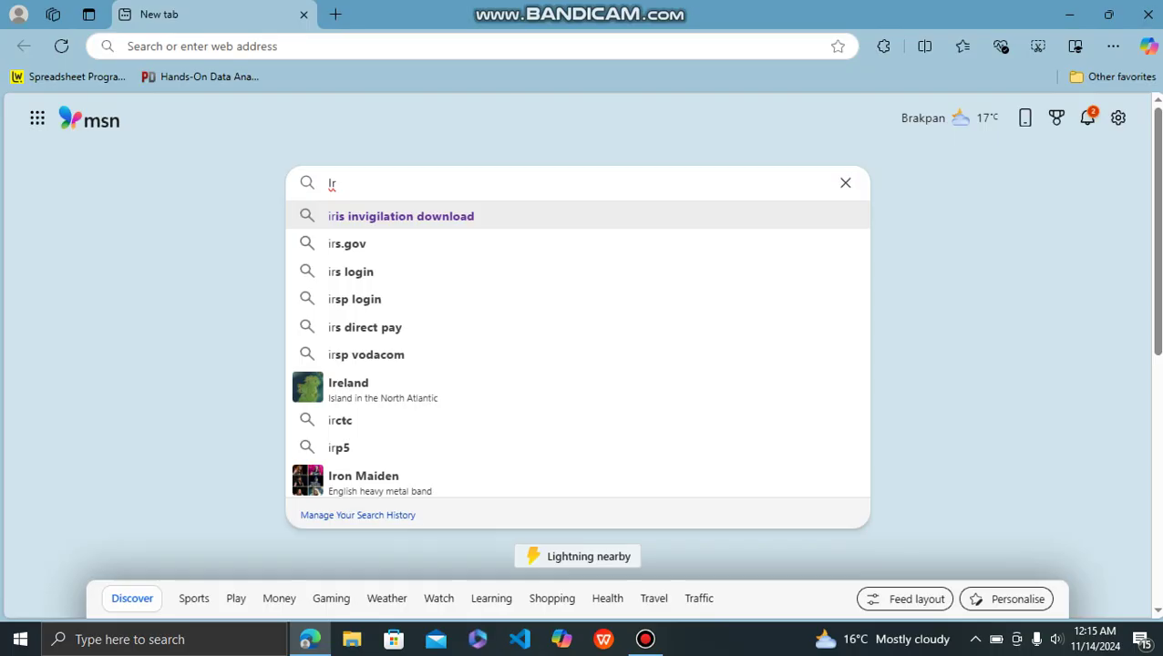
pyautogui.click(407, 216)
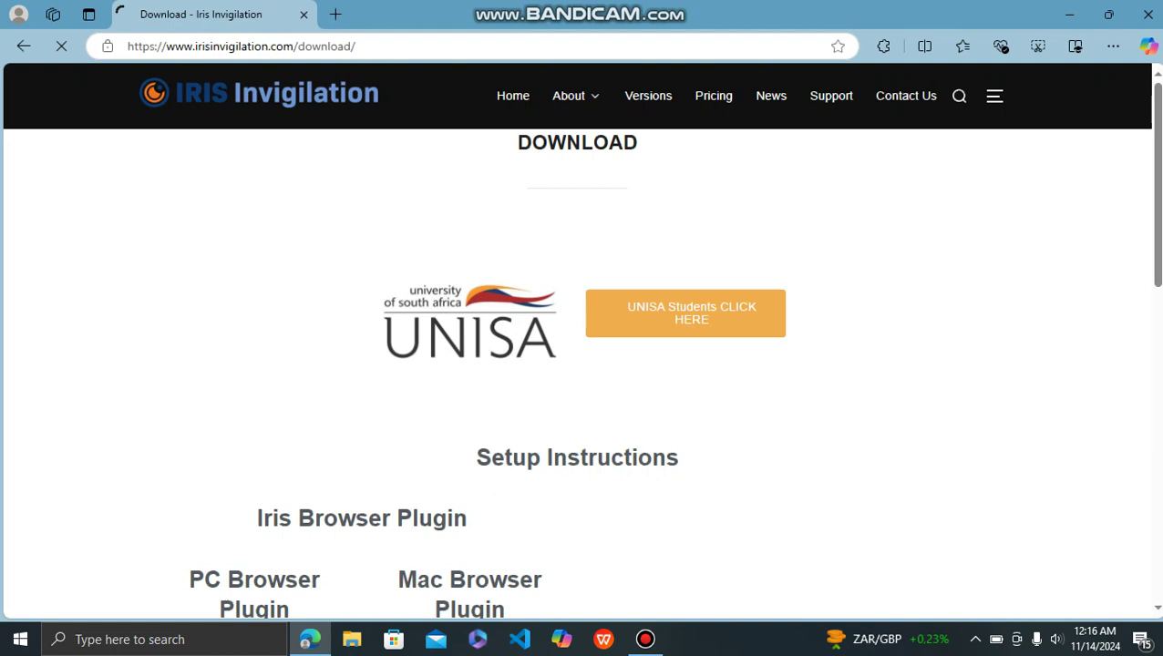
pyautogui.scroll(-1, 581, 365)
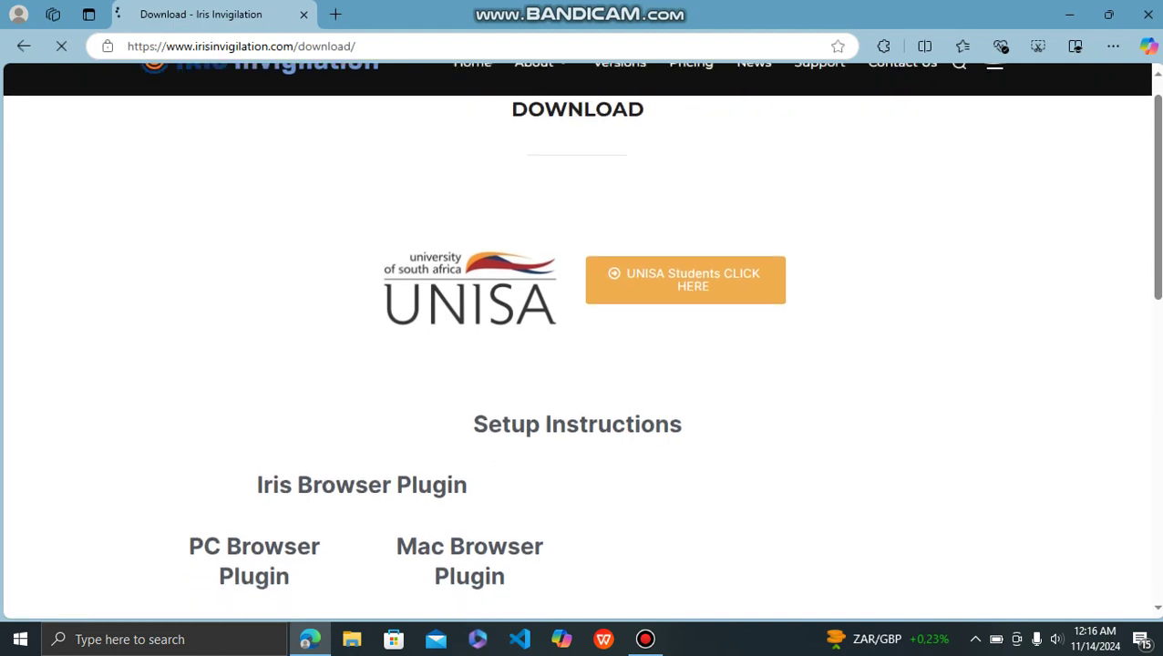
pyautogui.scroll(-1, 581, 365)
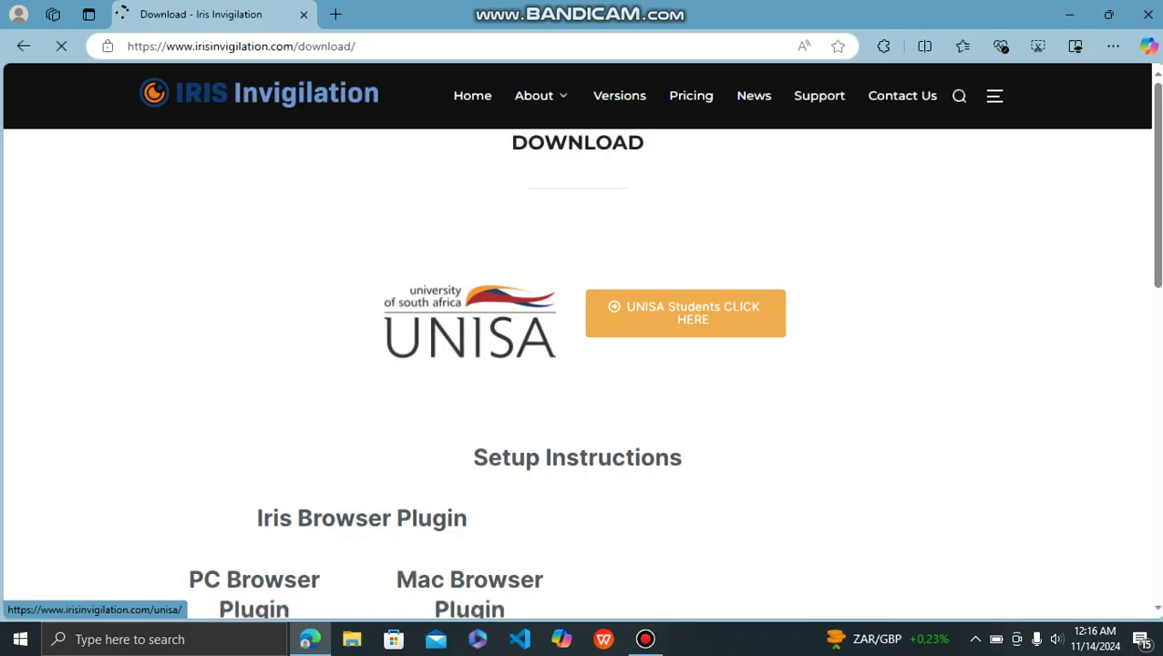
# - Open the UNISA Students page and follow the IRIS Edge Plugin Download link to Edge Add-ons
pyautogui.click(686, 313)
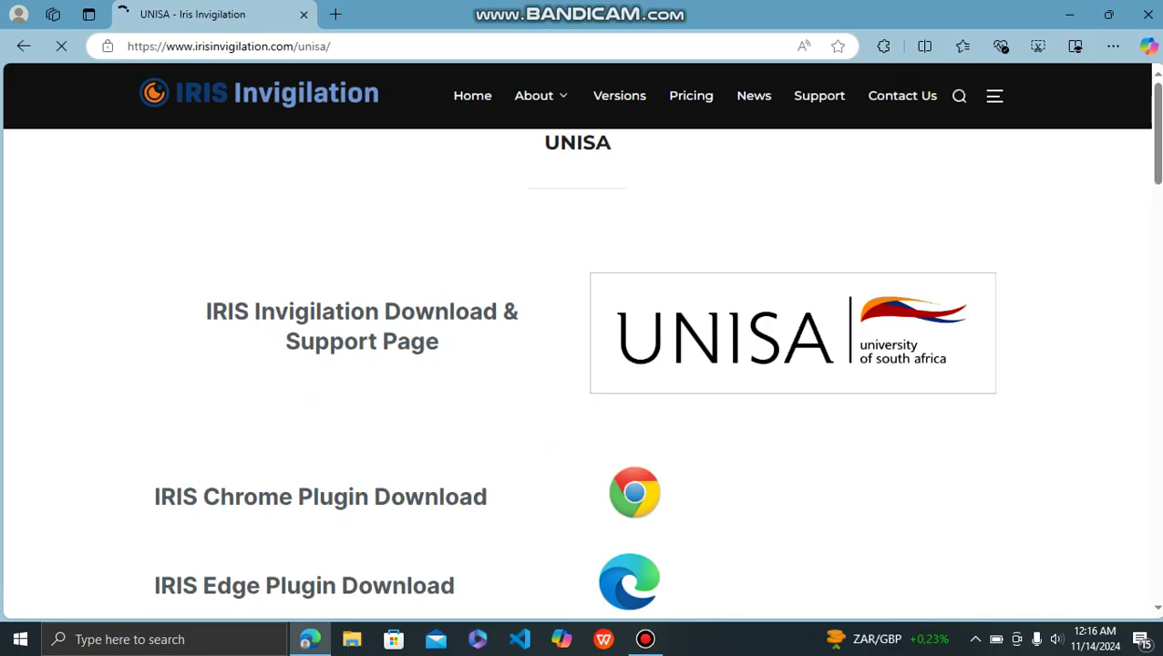
pyautogui.scroll(-2, 581, 364)
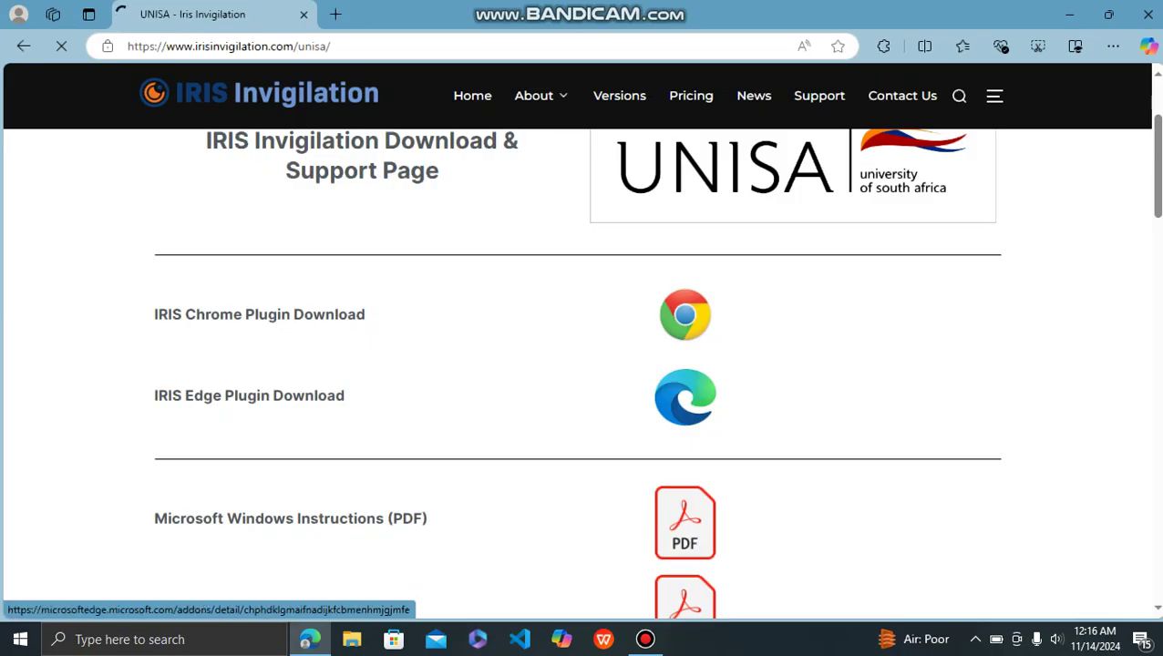
pyautogui.scroll(1, 583, 364)
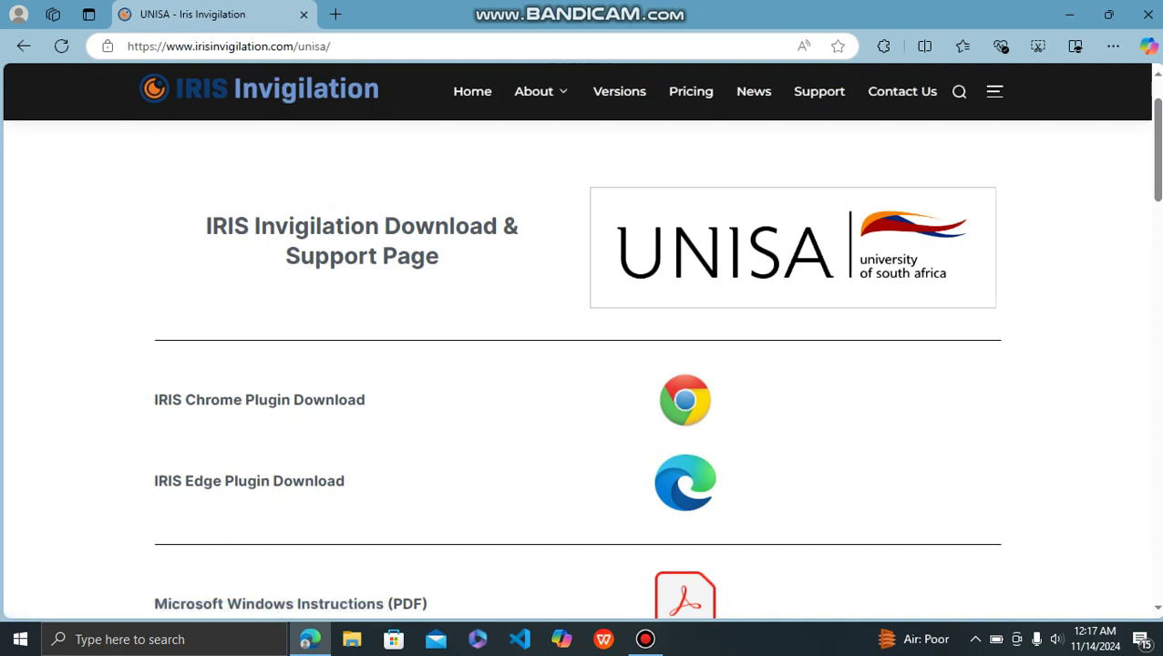
pyautogui.scroll(-1, 584, 365)
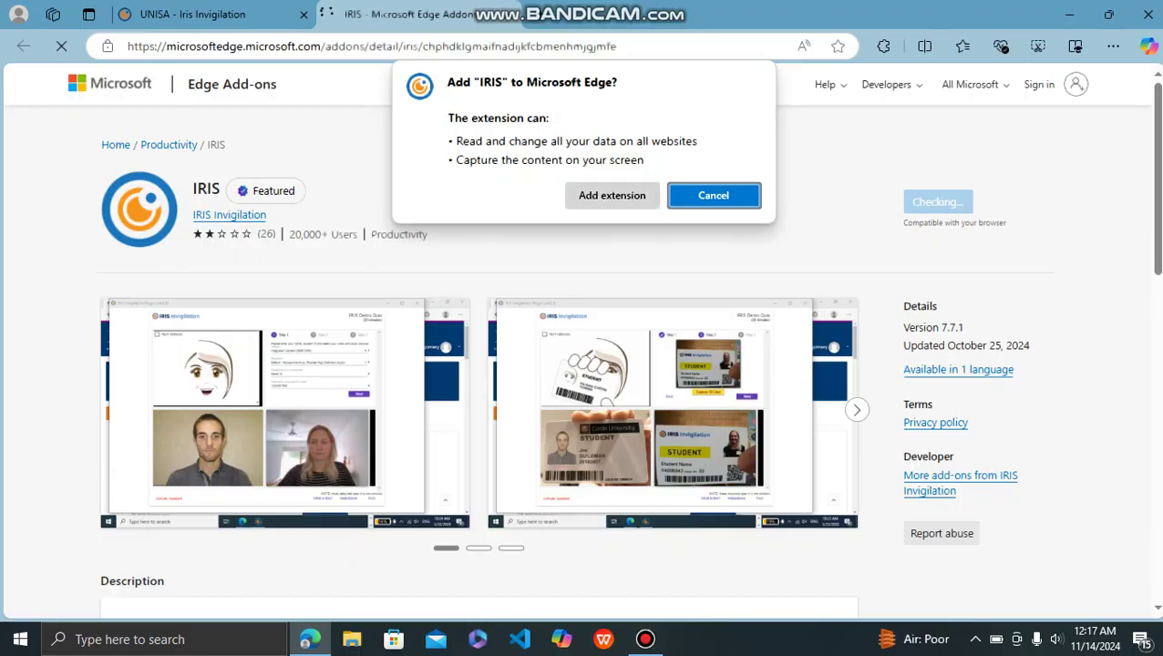
# - Confirm 'Add extension' to install IRIS in Microsoft Edge
pyautogui.click(611, 195)
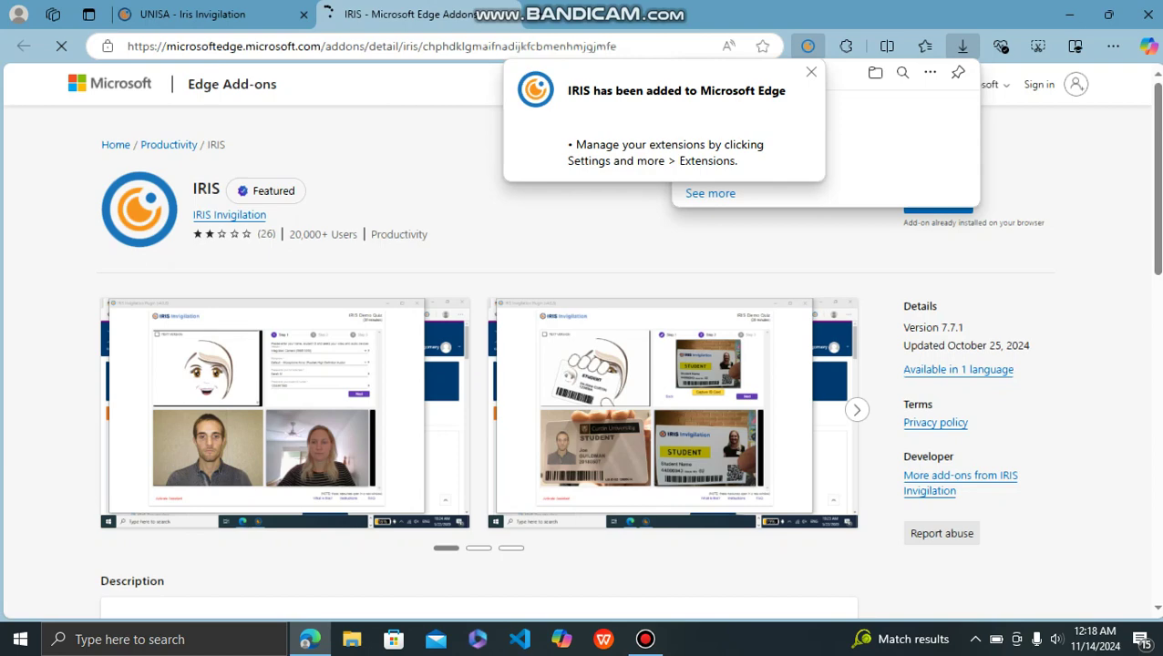
# - Dismiss the IRIS added notice and open Extensions from the Edge main menu (Alt+F)
pyautogui.click(811, 71)
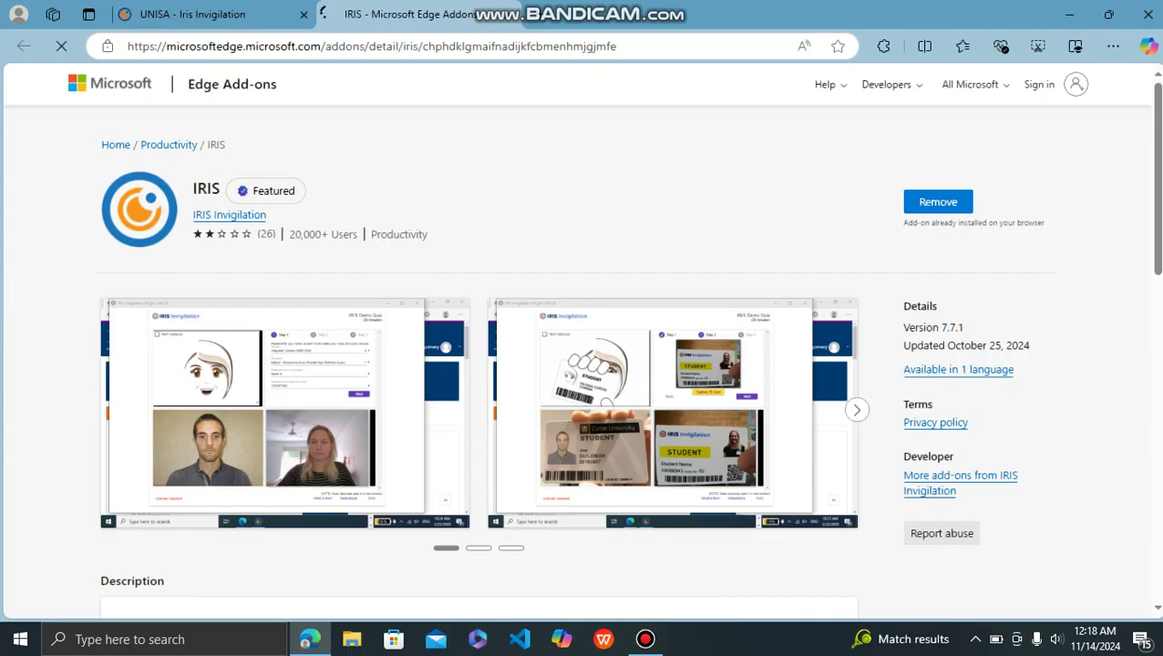
pyautogui.hotkey('alt', 'f')
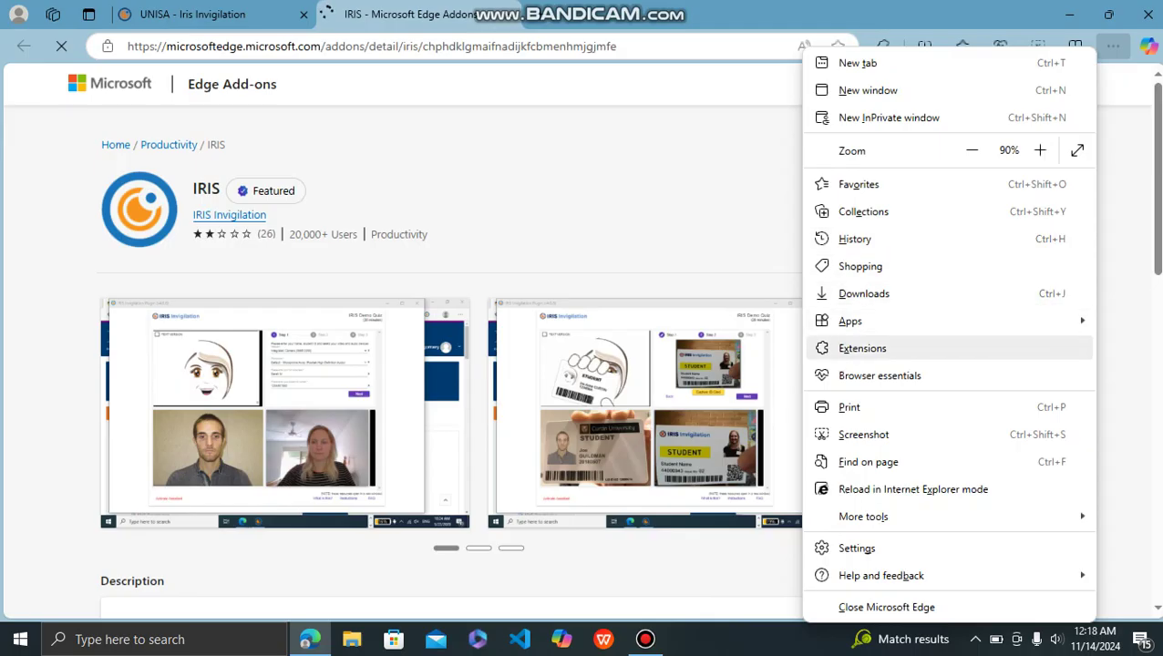
pyautogui.press('Return')
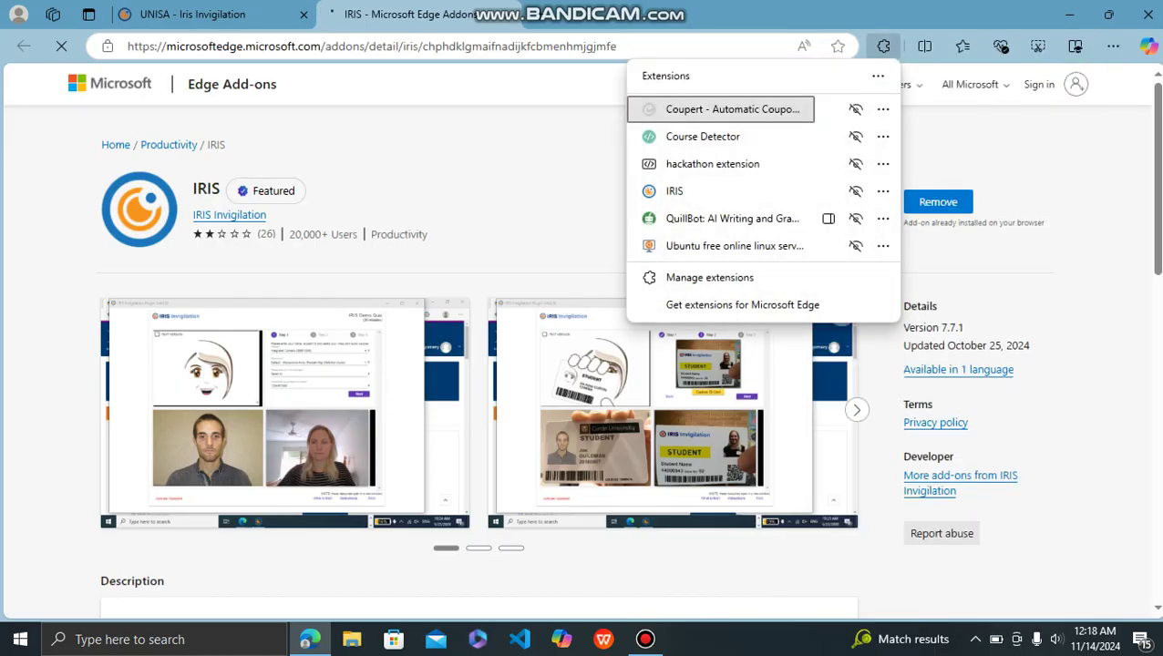
# - Arrow through the extensions flyout to reach Manage extensions
pyautogui.press('Up')
pyautogui.press('Up')
pyautogui.press('Up')
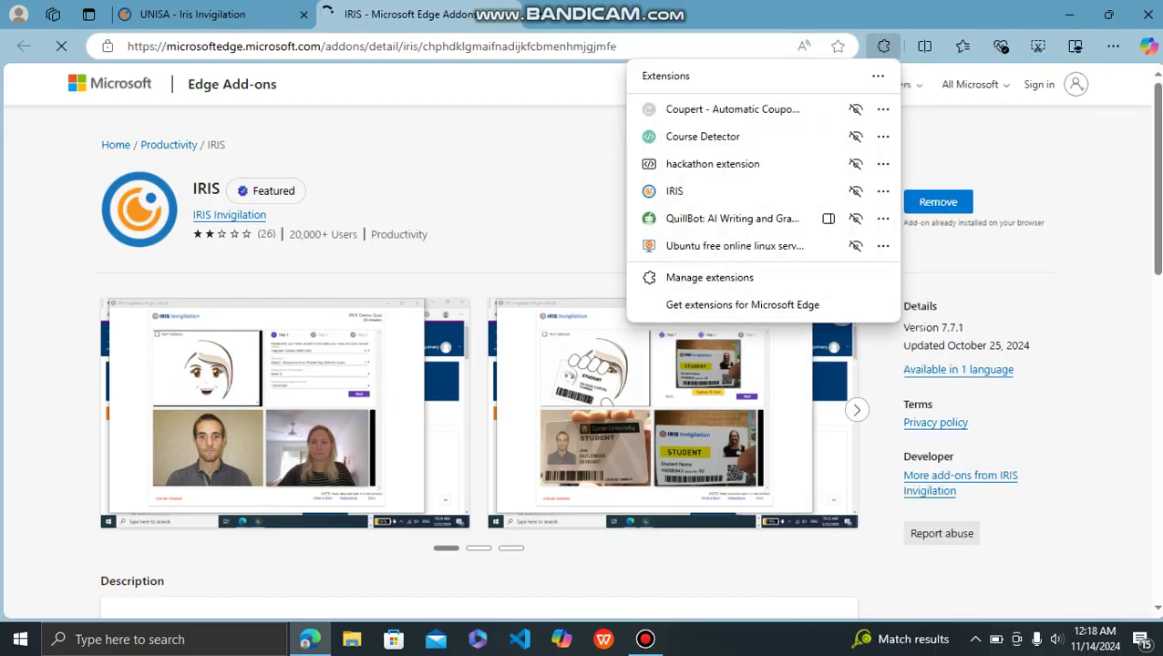
pyautogui.press('Down')
pyautogui.press('Down')
pyautogui.press('Up')
pyautogui.press('Up')
pyautogui.press('Up')
pyautogui.press('Up')
pyautogui.press('Down')
pyautogui.press('Down')
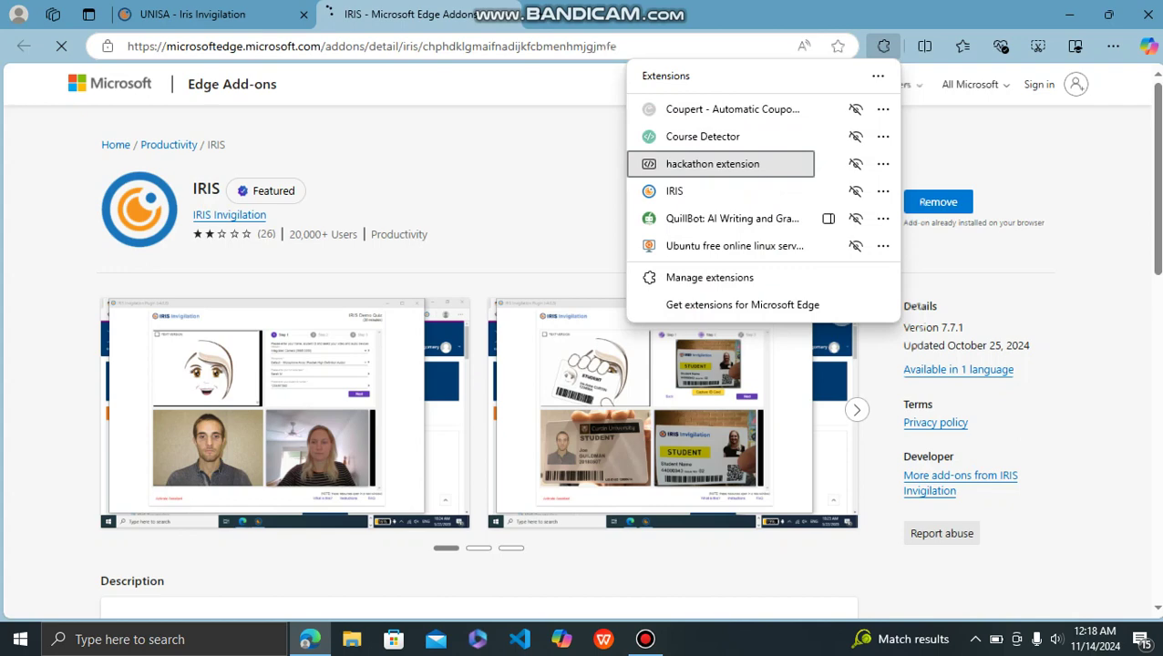
pyautogui.press('Down')
pyautogui.press('Down')
pyautogui.press('Down')
pyautogui.press('Up')
pyautogui.press('Up')
pyautogui.press('Up')
pyautogui.press('Up')
pyautogui.press('Up')
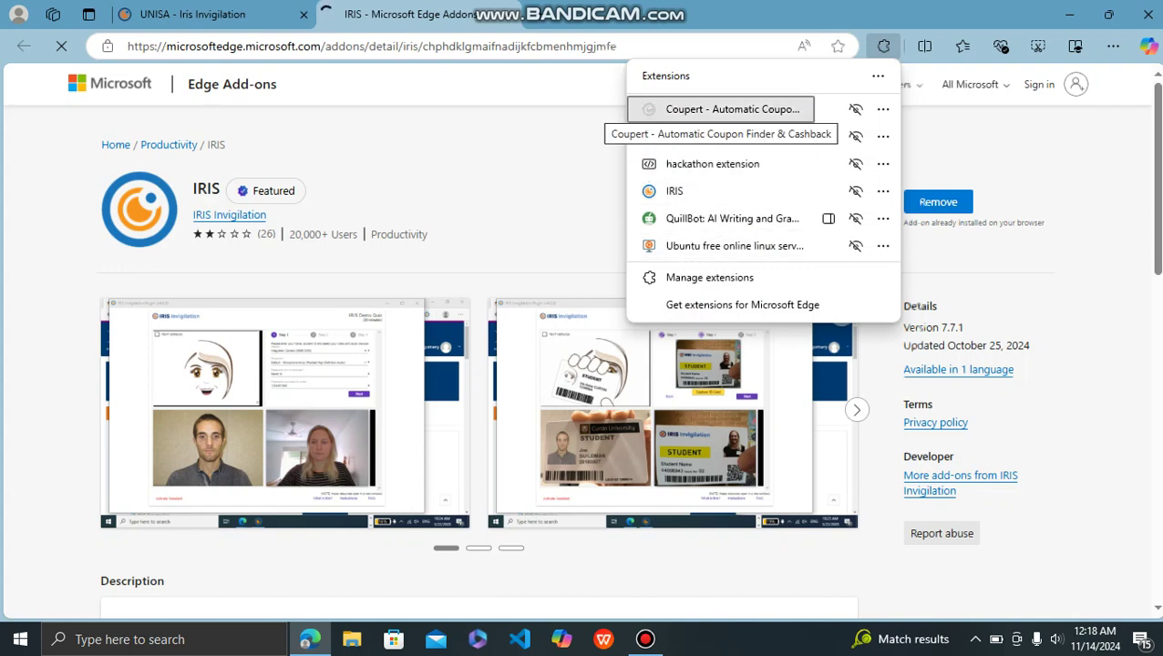
pyautogui.press('Down')
pyautogui.press('Down')
pyautogui.press('Down')
pyautogui.press('Down')
pyautogui.press('Up')
pyautogui.press('Up')
pyautogui.press('Down')
pyautogui.press('Down')
pyautogui.press('Down')
pyautogui.press('Up')
pyautogui.press('Up')
pyautogui.press('Up')
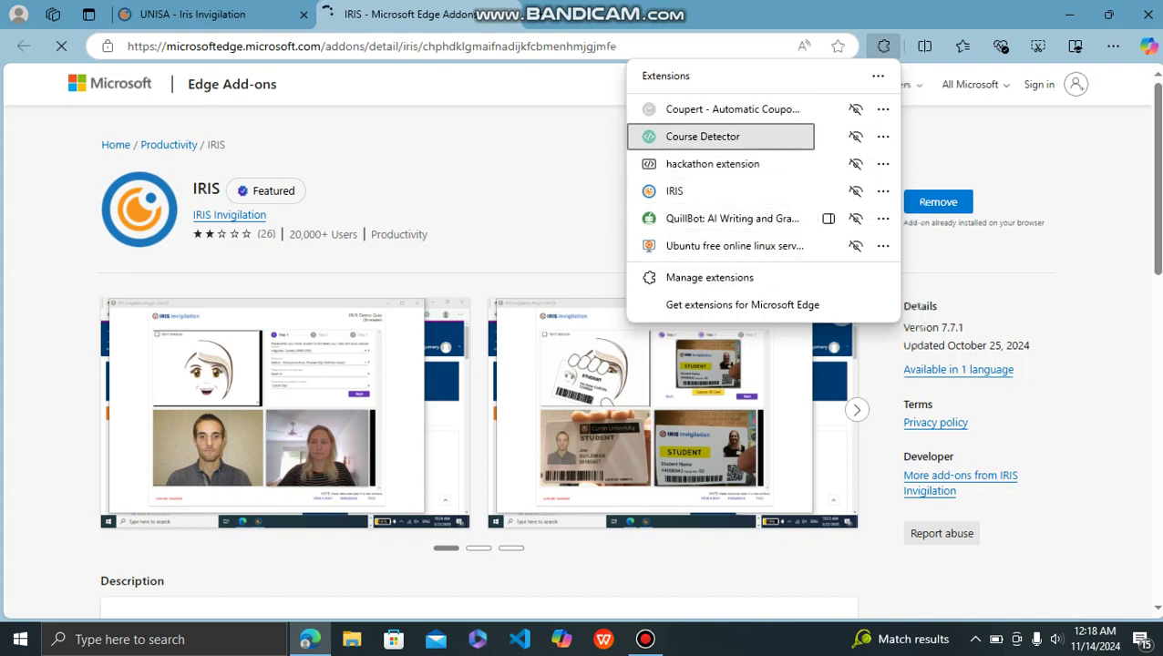
pyautogui.press('Down')
pyautogui.press('Down')
pyautogui.press('Down')
pyautogui.press('Down')
pyautogui.press('Down')
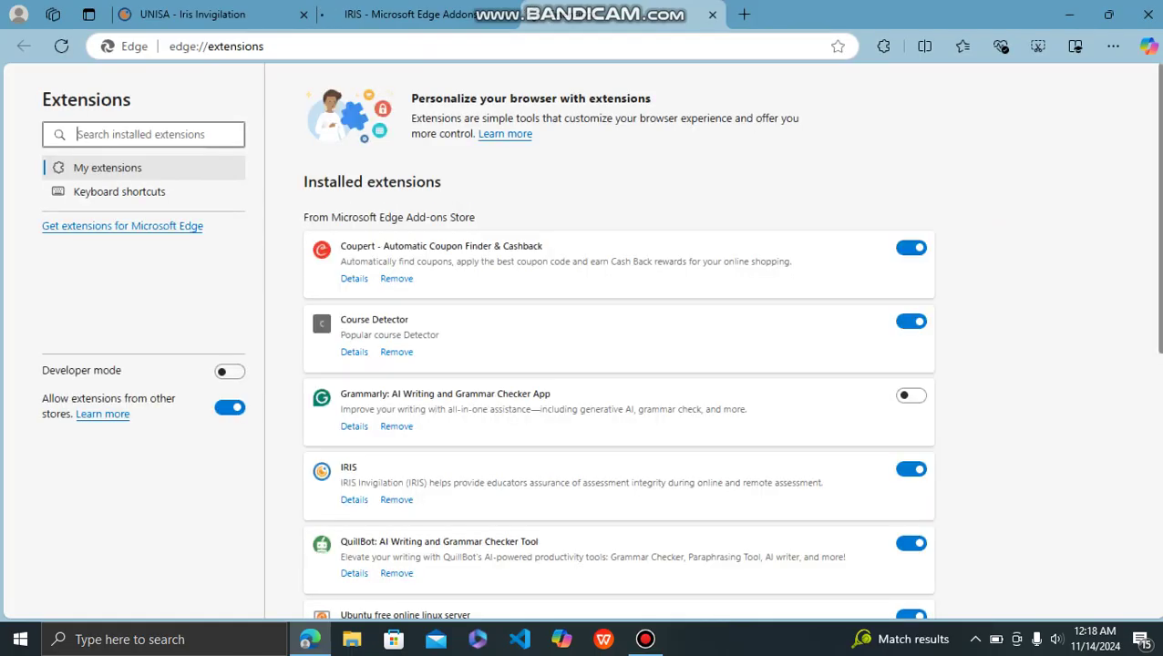
# - Verify IRIS is toggled on in extension management, then show the toolbar Extensions menu
pyautogui.scroll(-2, 619, 340)
pyautogui.scroll(-2, 619, 341)
pyautogui.hotkey('ctrl', 'f')
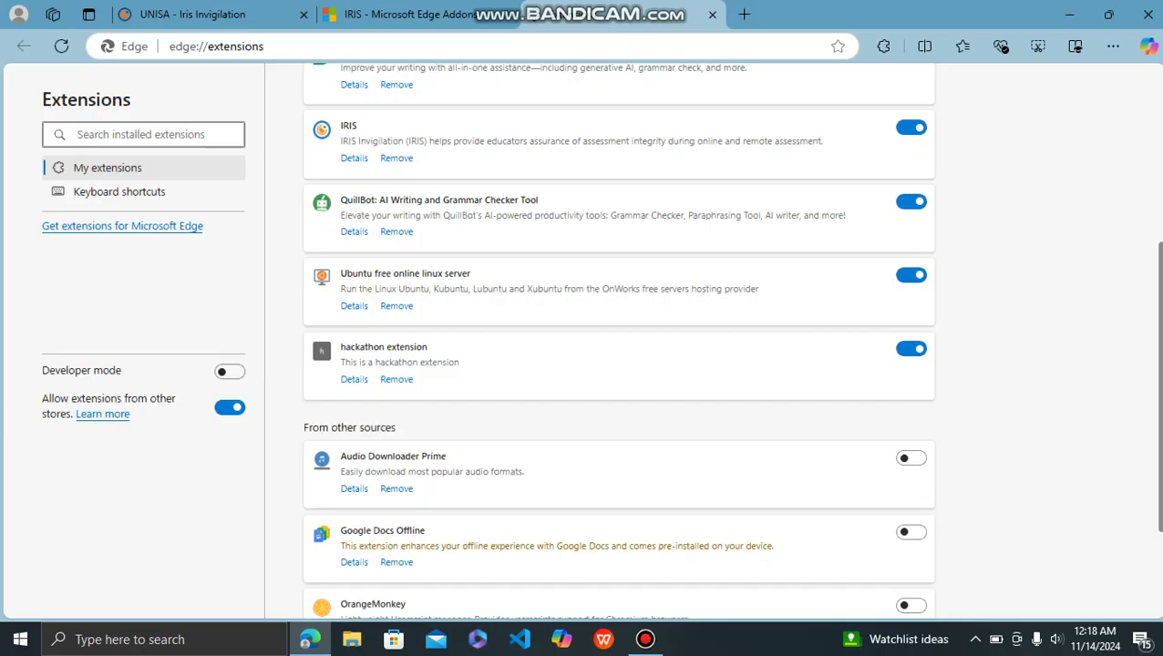
pyautogui.scroll(4, 619, 365)
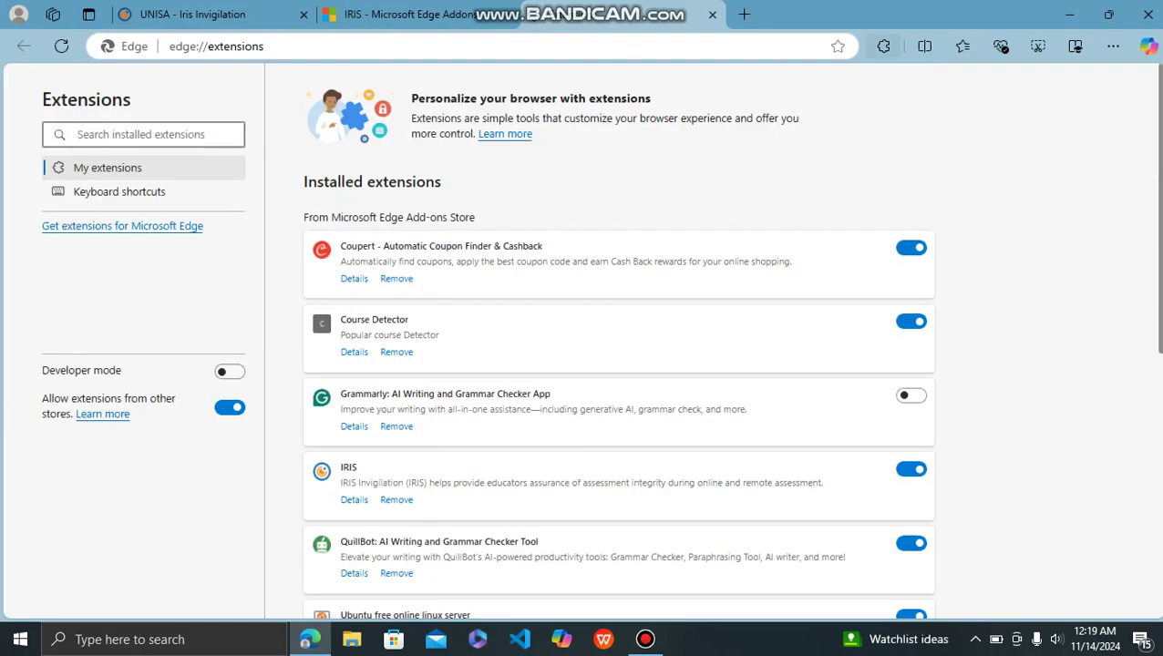
pyautogui.click(883, 45)
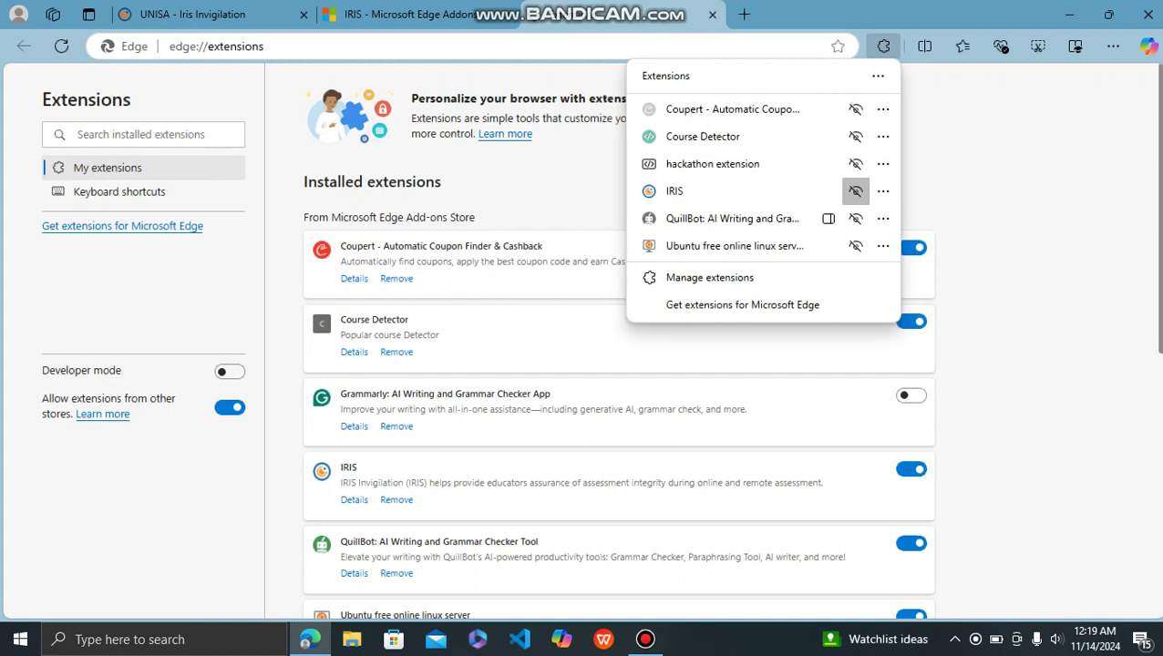
# - Pin IRIS to the toolbar with its Show in toolbar (eye) icon
pyautogui.click(855, 191)
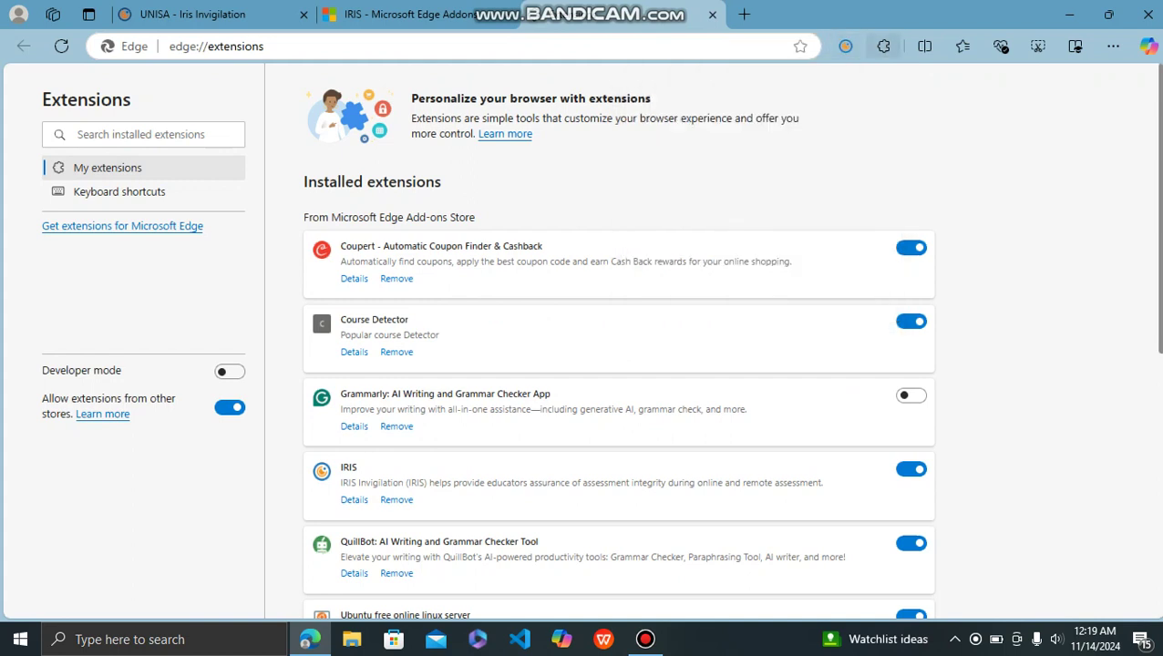